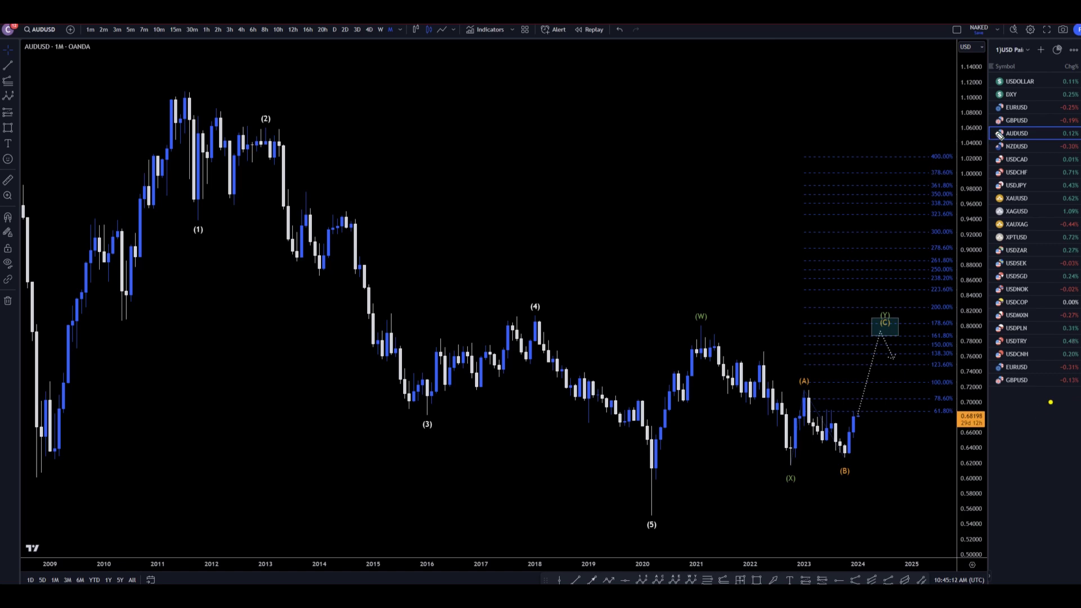
Highlight AUDUSD and the timeframes in yellow, tracing the (5)-to-(W) rally and (X)-(A)-(B) zigzag.
{"action": "left_click_drag", "start_coordinate": [997, 134], "coordinate": [960, 127]}
{"action": "left_click_drag", "start_coordinate": [398, 43], "coordinate": [200, 40]}
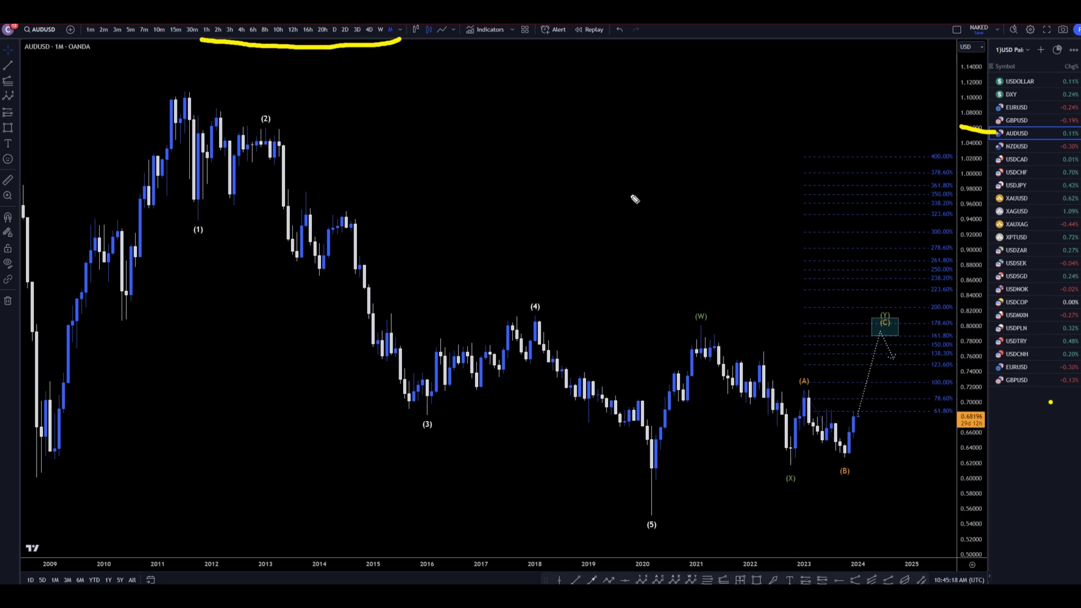
{"action": "mouse_move", "coordinate": [653, 495]}
{"action": "left_mouse_down"}
{"action": "mouse_move", "coordinate": [664, 367]}
{"action": "mouse_move", "coordinate": [698, 363]}
{"action": "mouse_move", "coordinate": [701, 336]}
{"action": "mouse_move", "coordinate": [736, 394]}
{"action": "mouse_move", "coordinate": [771, 377]}
{"action": "mouse_move", "coordinate": [806, 474]}
{"action": "left_mouse_up"}
{"action": "mouse_move", "coordinate": [806, 427]}
{"action": "left_mouse_down"}
{"action": "mouse_move", "coordinate": [794, 458]}
{"action": "mouse_move", "coordinate": [821, 406]}
{"action": "mouse_move", "coordinate": [849, 449]}
{"action": "mouse_move", "coordinate": [879, 330]}
{"action": "left_mouse_up"}
Mark the (W) and (4) peaks and note the (Y)/(C) box, then clear and go weekly.
{"action": "left_click_drag", "start_coordinate": [684, 327], "coordinate": [728, 325]}
{"action": "left_click_drag", "start_coordinate": [498, 314], "coordinate": [556, 311]}
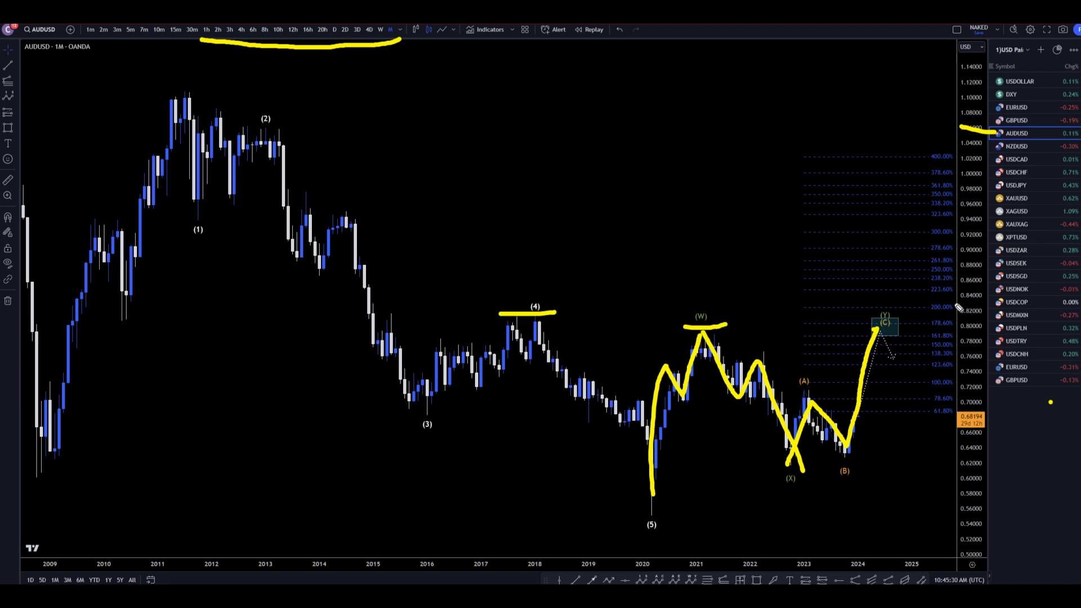
{"action": "mouse_move", "coordinate": [936, 315]}
{"action": "left_mouse_down"}
{"action": "mouse_move", "coordinate": [926, 324]}
{"action": "mouse_move", "coordinate": [936, 337]}
{"action": "left_mouse_up"}
{"action": "left_click_drag", "start_coordinate": [931, 296], "coordinate": [937, 322]}
{"action": "key", "text": "Escape"}
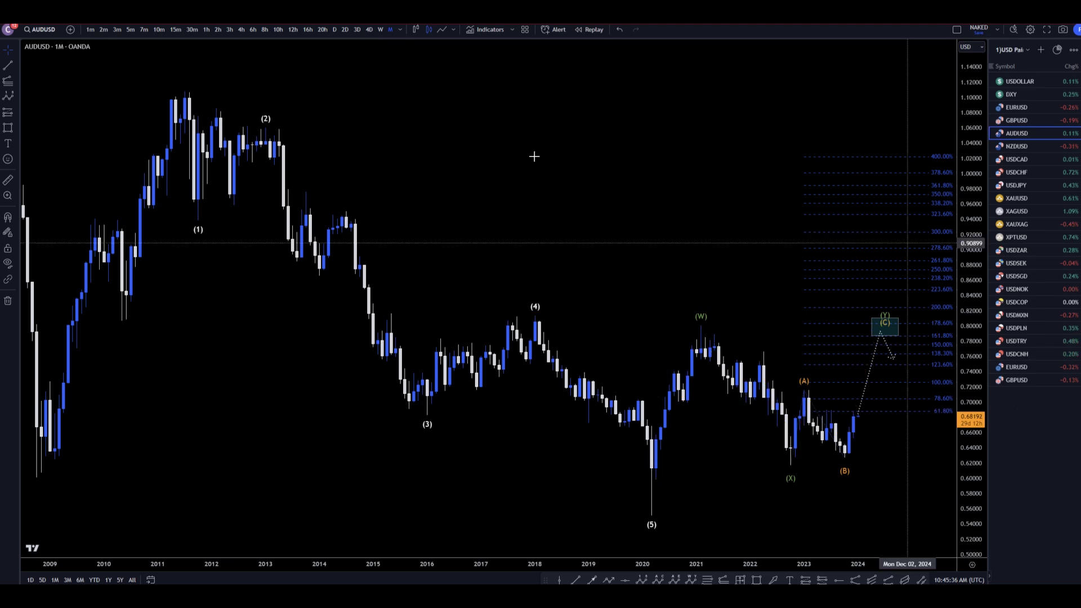
{"action": "left_click", "coordinate": [380, 29]}
{"action": "left_click_drag", "start_coordinate": [885, 449], "coordinate": [849, 447]}
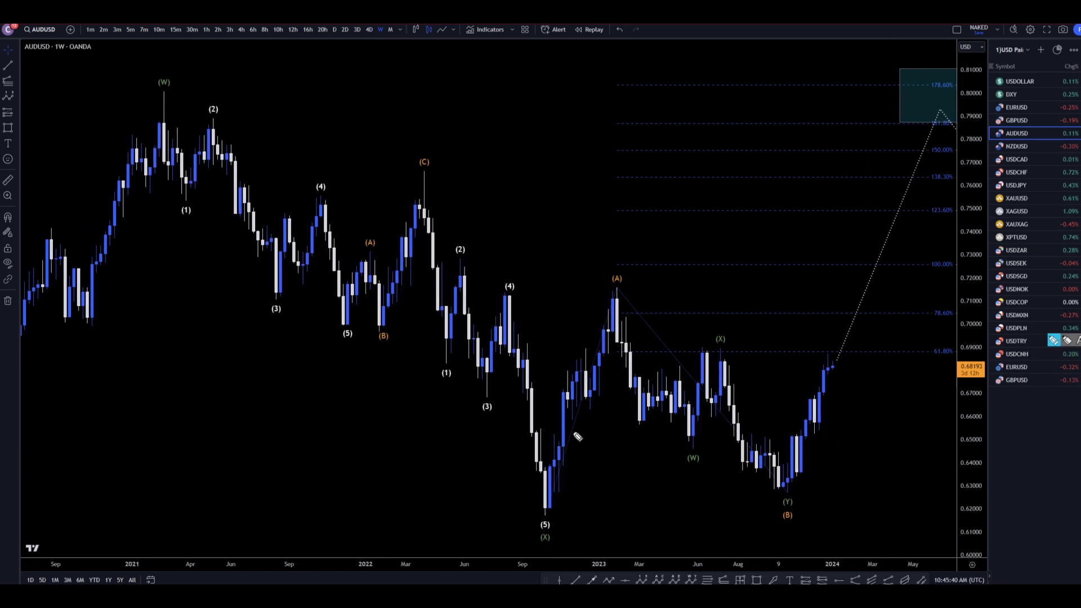
{"action": "mouse_move", "coordinate": [547, 509]}
{"action": "left_mouse_down"}
{"action": "mouse_move", "coordinate": [564, 472]}
{"action": "mouse_move", "coordinate": [577, 361]}
{"action": "mouse_move", "coordinate": [619, 273]}
{"action": "mouse_move", "coordinate": [596, 255]}
{"action": "mouse_move", "coordinate": [605, 269]}
{"action": "left_mouse_up"}
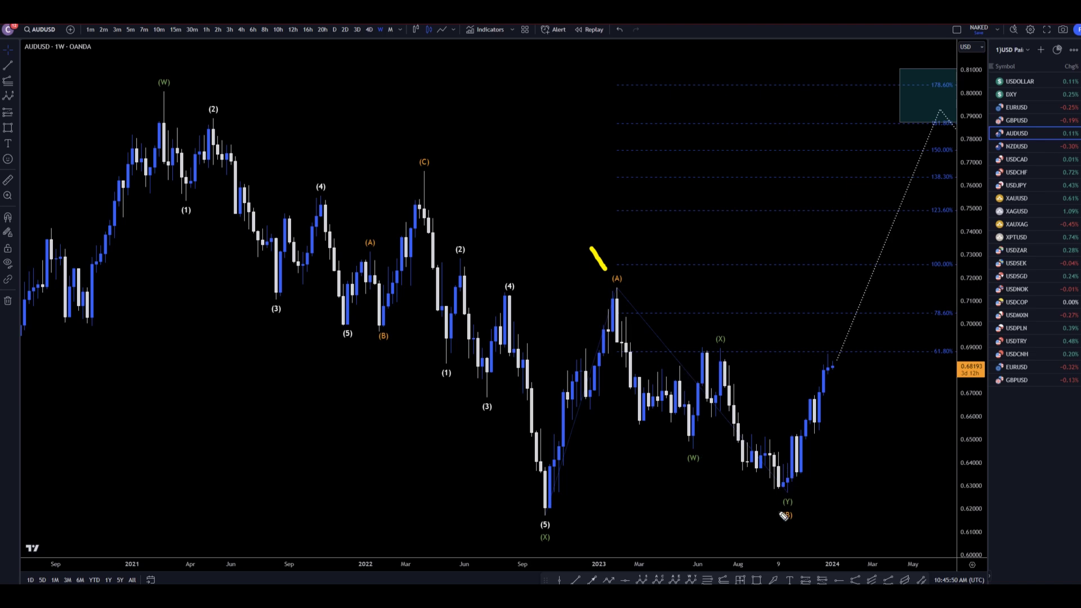
{"action": "mouse_move", "coordinate": [779, 550]}
{"action": "left_mouse_down"}
{"action": "mouse_move", "coordinate": [797, 446]}
{"action": "mouse_move", "coordinate": [825, 418]}
{"action": "mouse_move", "coordinate": [839, 364]}
{"action": "left_mouse_up"}
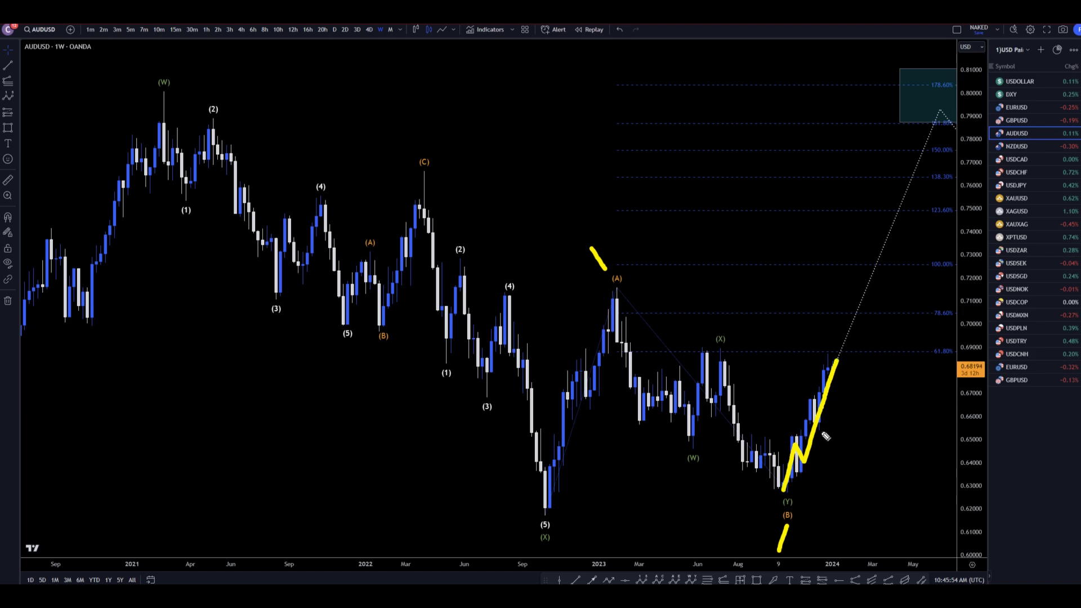
{"action": "mouse_move", "coordinate": [838, 363]}
{"action": "left_mouse_down"}
{"action": "mouse_move", "coordinate": [856, 346]}
{"action": "mouse_move", "coordinate": [886, 383]}
{"action": "mouse_move", "coordinate": [960, 158]}
{"action": "mouse_move", "coordinate": [975, 180]}
{"action": "mouse_move", "coordinate": [985, 121]}
{"action": "left_mouse_up"}
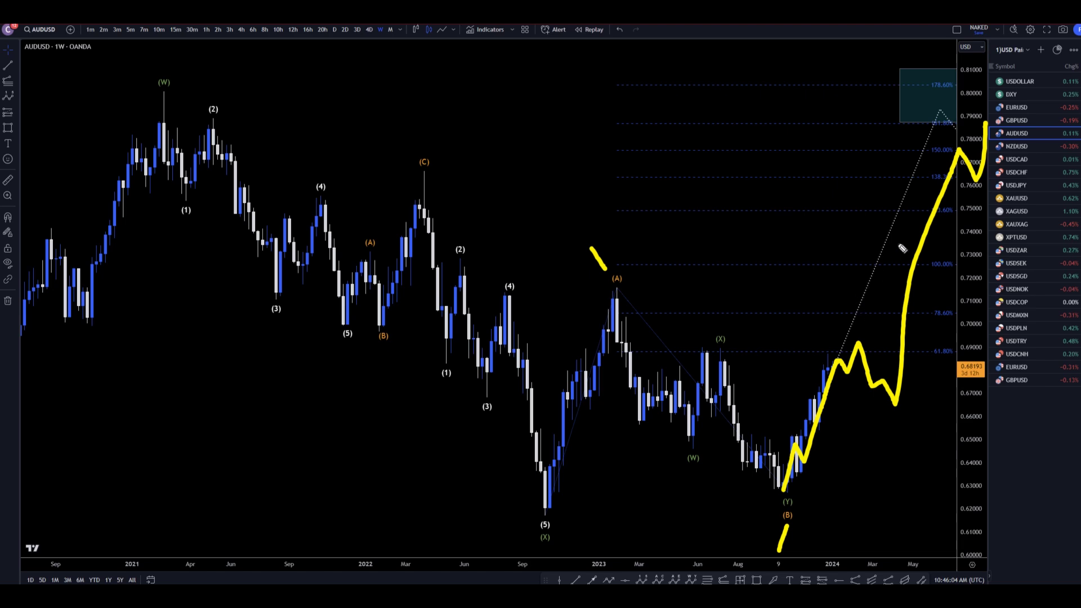
{"action": "mouse_move", "coordinate": [893, 129]}
{"action": "left_mouse_down"}
{"action": "mouse_move", "coordinate": [875, 165]}
{"action": "mouse_move", "coordinate": [884, 139]}
{"action": "left_mouse_up"}
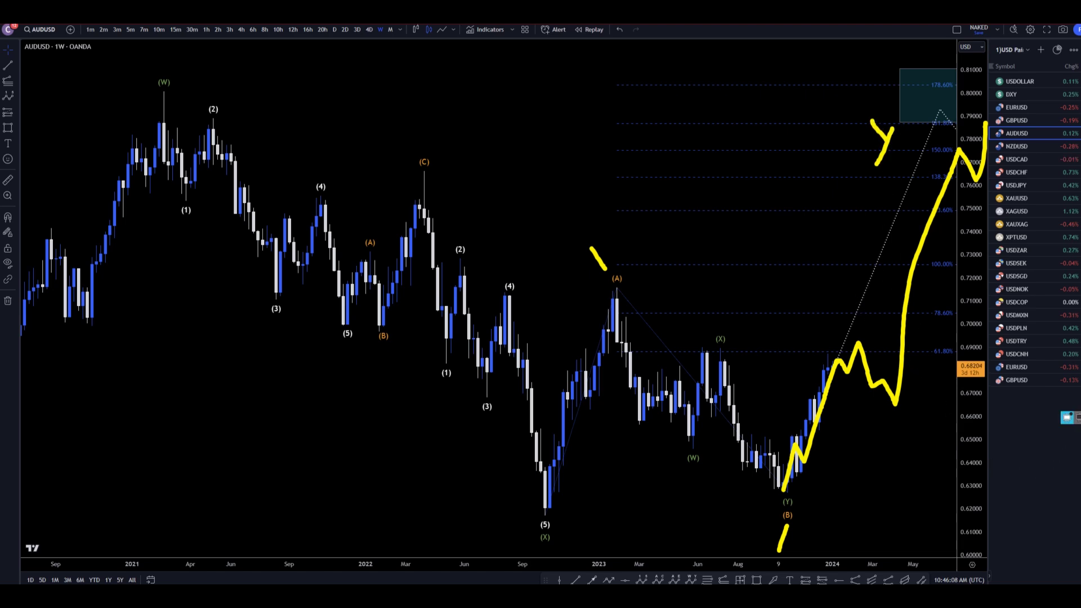
{"action": "key", "text": "Escape"}
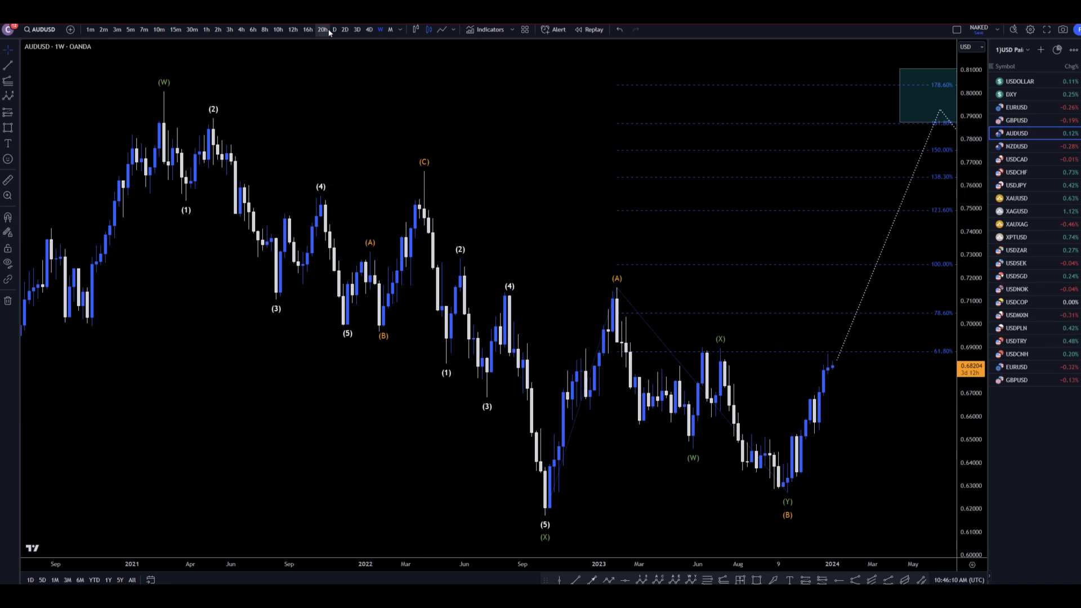
On the daily chart, trace waves (1) and (2), circle (3), sketch a further push, then clear.
{"action": "left_click", "coordinate": [334, 29]}
{"action": "scroll", "coordinate": [733, 338], "scroll_direction": "right", "scroll_amount": 3}
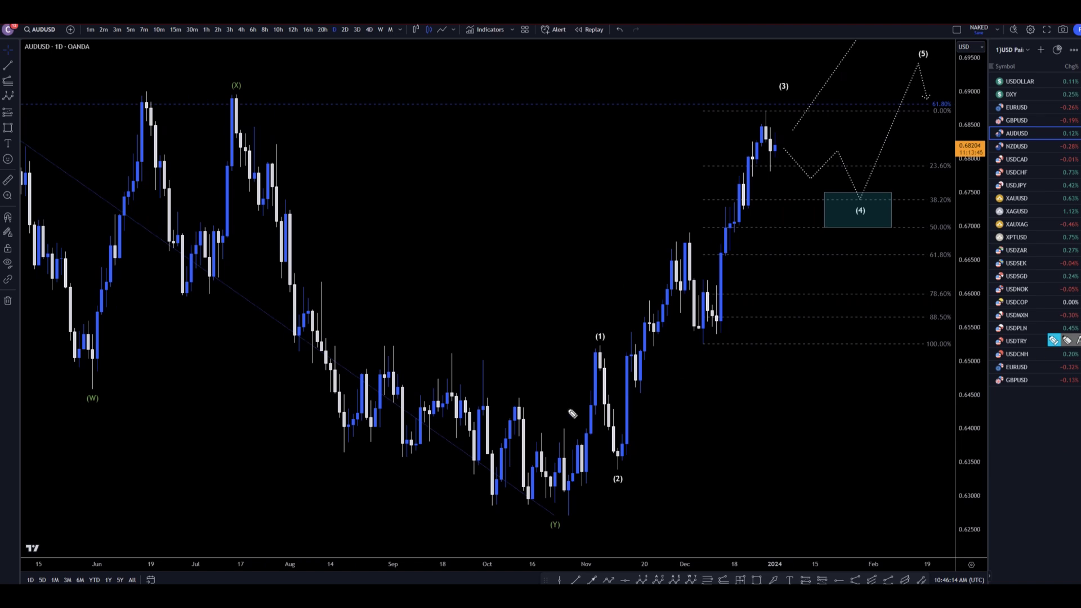
{"action": "mouse_move", "coordinate": [560, 498]}
{"action": "left_mouse_down"}
{"action": "mouse_move", "coordinate": [589, 353]}
{"action": "mouse_move", "coordinate": [618, 468]}
{"action": "mouse_move", "coordinate": [768, 120]}
{"action": "left_mouse_up"}
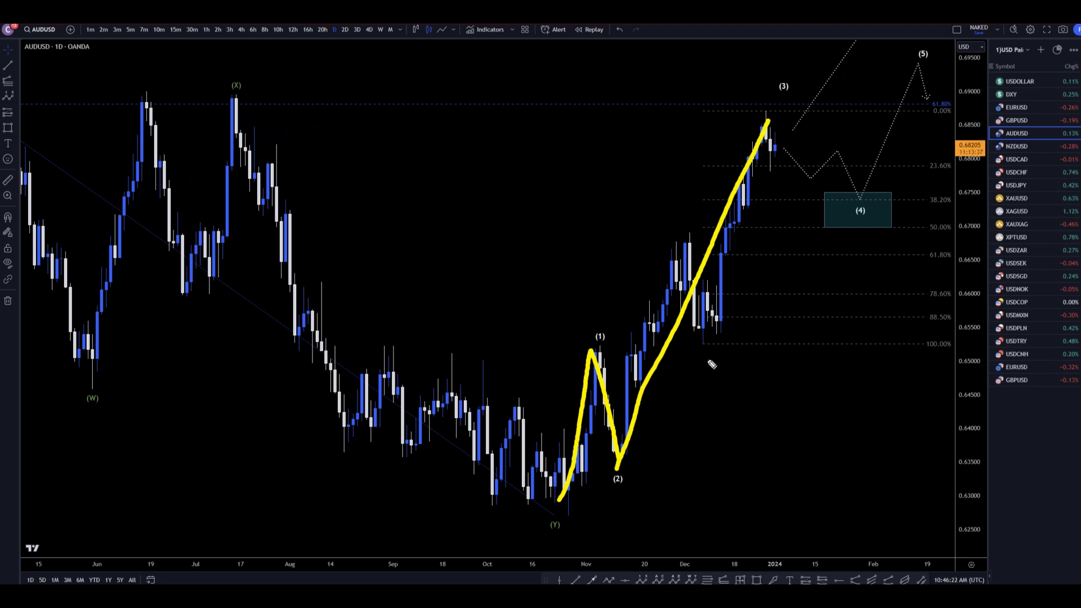
{"action": "mouse_move", "coordinate": [792, 73]}
{"action": "left_mouse_down"}
{"action": "mouse_move", "coordinate": [786, 96]}
{"action": "mouse_move", "coordinate": [791, 71]}
{"action": "left_mouse_up"}
{"action": "left_click_drag", "start_coordinate": [776, 153], "coordinate": [795, 102]}
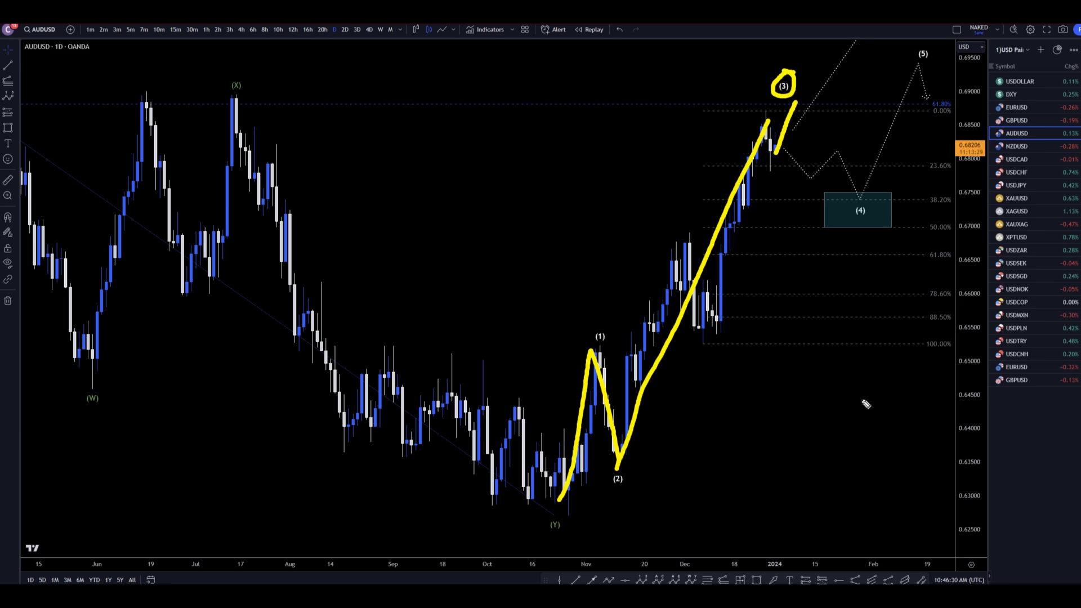
{"action": "key", "text": "e"}
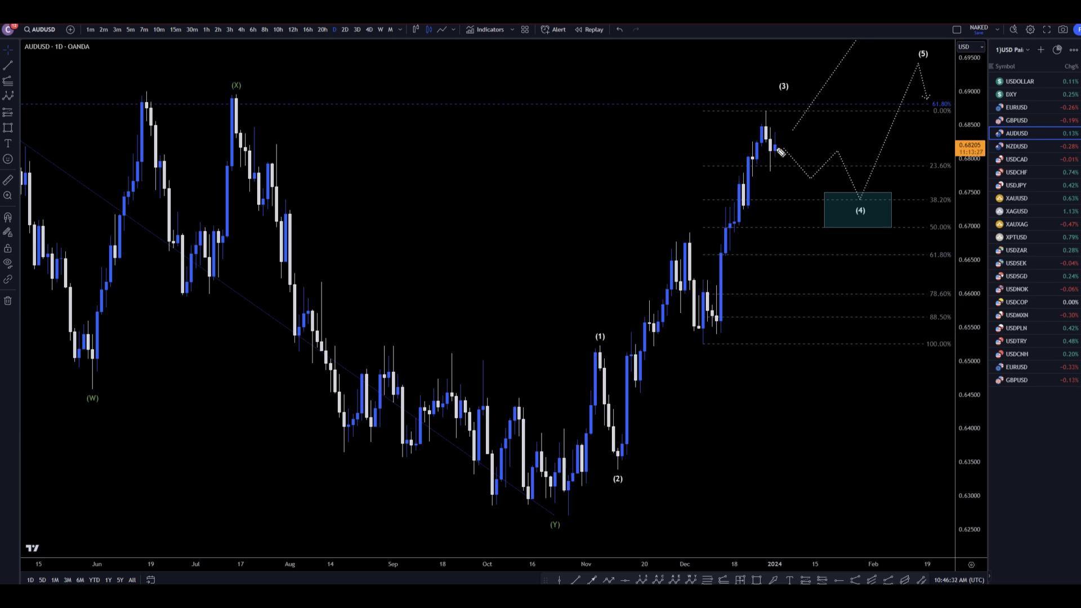
Sketch the pullback into the (4) box and rally to (5), add a note, clear, then go 4-hour.
{"action": "mouse_move", "coordinate": [766, 114]}
{"action": "left_mouse_down"}
{"action": "mouse_move", "coordinate": [805, 175]}
{"action": "mouse_move", "coordinate": [839, 159]}
{"action": "mouse_move", "coordinate": [856, 199]}
{"action": "mouse_move", "coordinate": [916, 78]}
{"action": "left_mouse_up"}
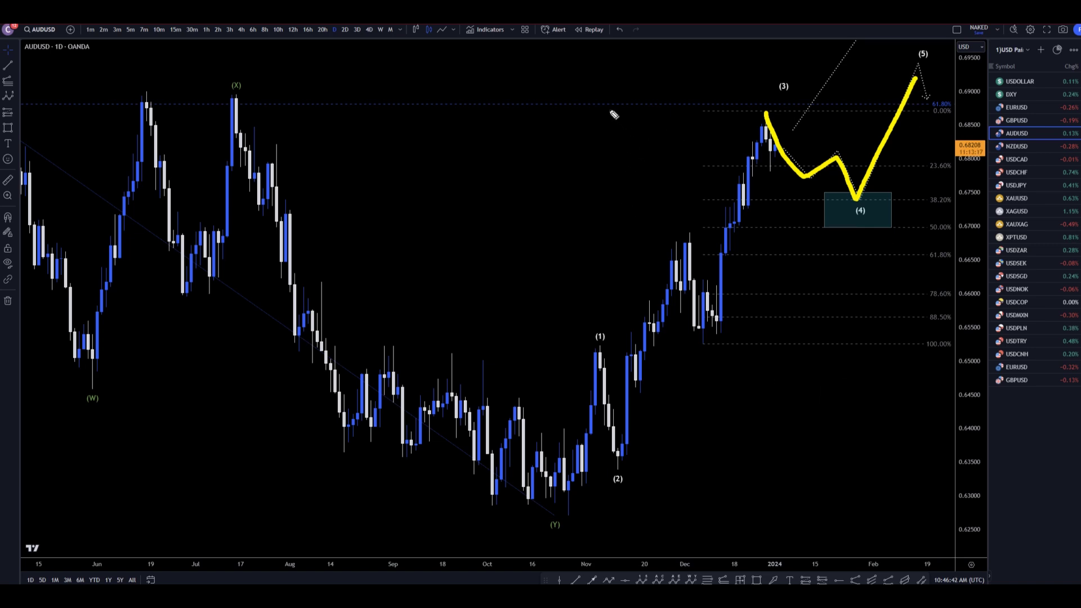
{"action": "mouse_move", "coordinate": [514, 124]}
{"action": "left_mouse_down"}
{"action": "mouse_move", "coordinate": [514, 171]}
{"action": "mouse_move", "coordinate": [601, 140]}
{"action": "mouse_move", "coordinate": [607, 125]}
{"action": "mouse_move", "coordinate": [597, 150]}
{"action": "mouse_move", "coordinate": [645, 164]}
{"action": "left_mouse_up"}
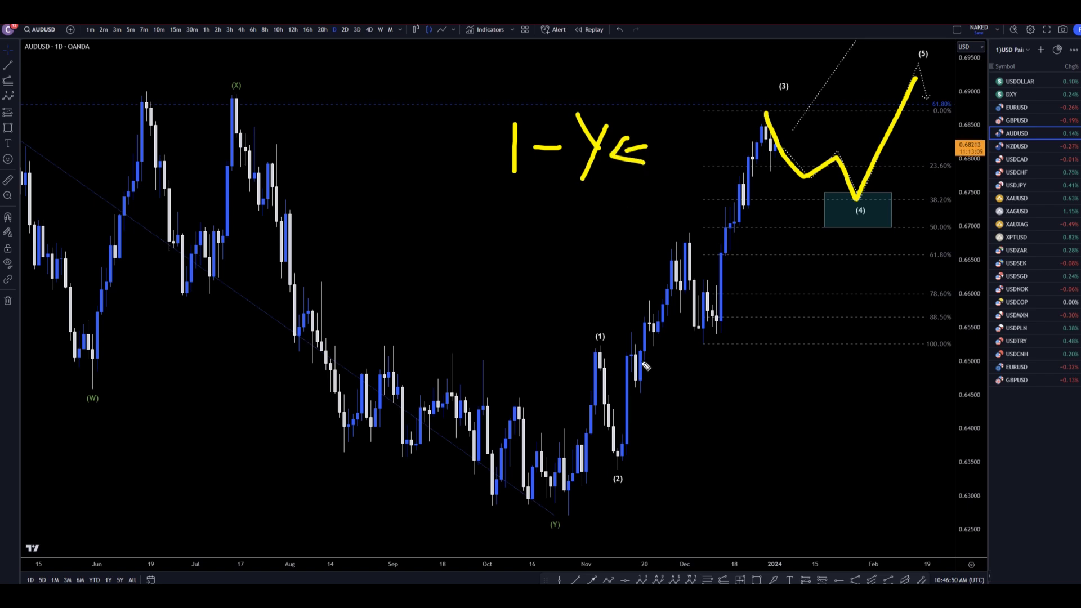
{"action": "key", "text": "Escape"}
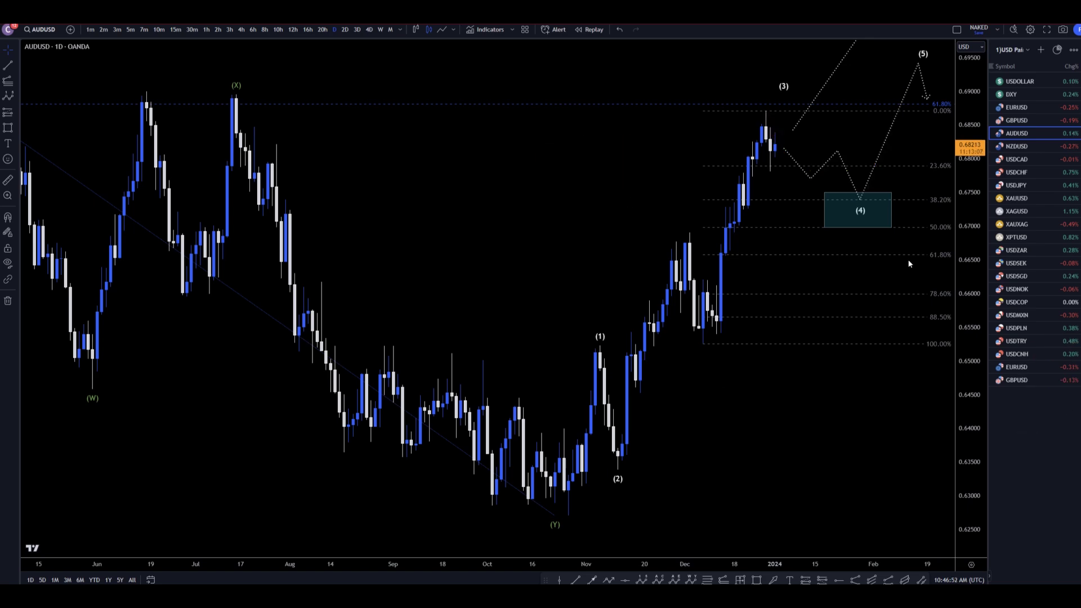
{"action": "left_click", "coordinate": [241, 30]}
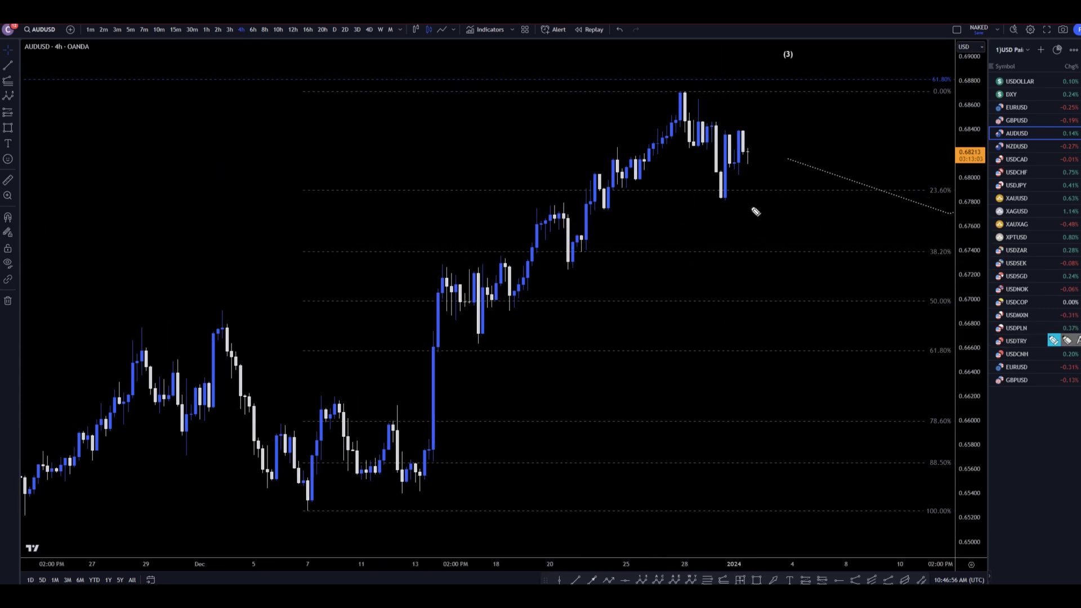
Sketch a zigzag pullback and a rise toward (3), then erase the sketches.
{"action": "mouse_move", "coordinate": [680, 92]}
{"action": "left_mouse_down"}
{"action": "mouse_move", "coordinate": [708, 124]}
{"action": "mouse_move", "coordinate": [724, 192]}
{"action": "left_mouse_up"}
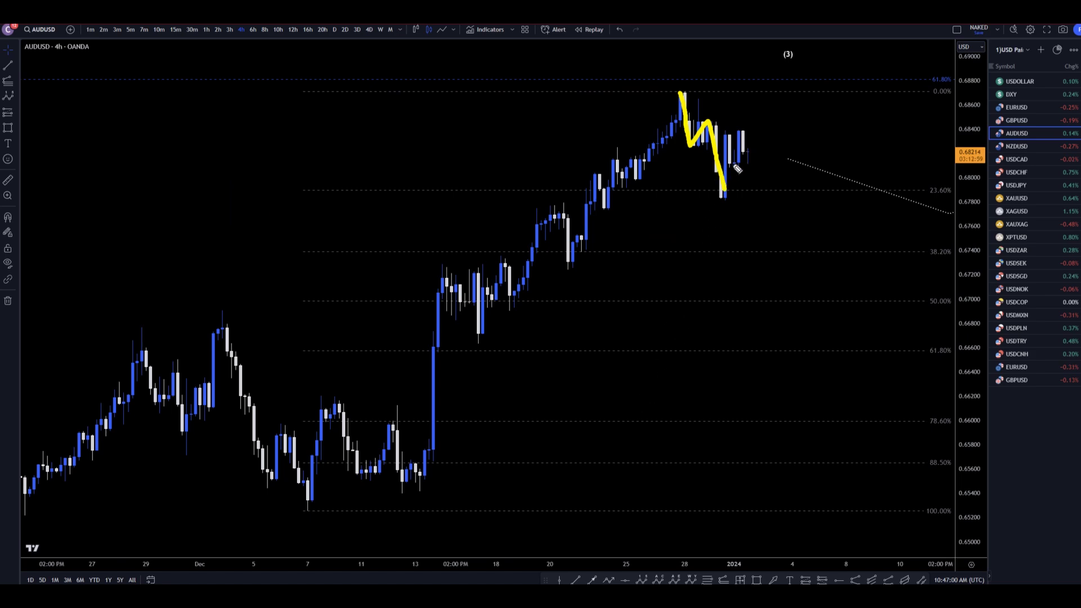
{"action": "left_click_drag", "start_coordinate": [749, 155], "coordinate": [781, 71]}
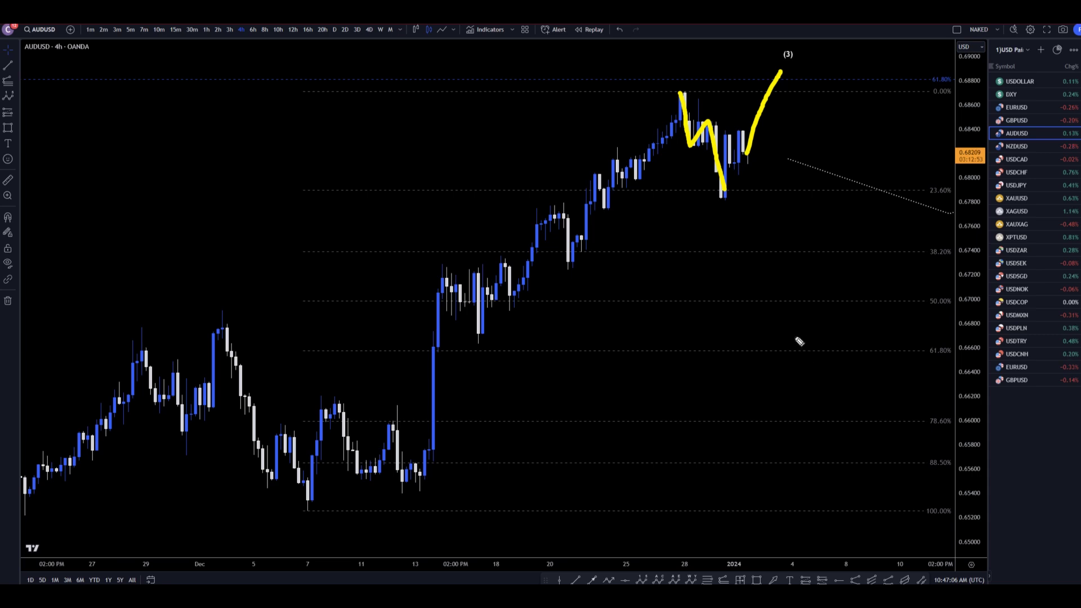
{"action": "key", "text": "Escape"}
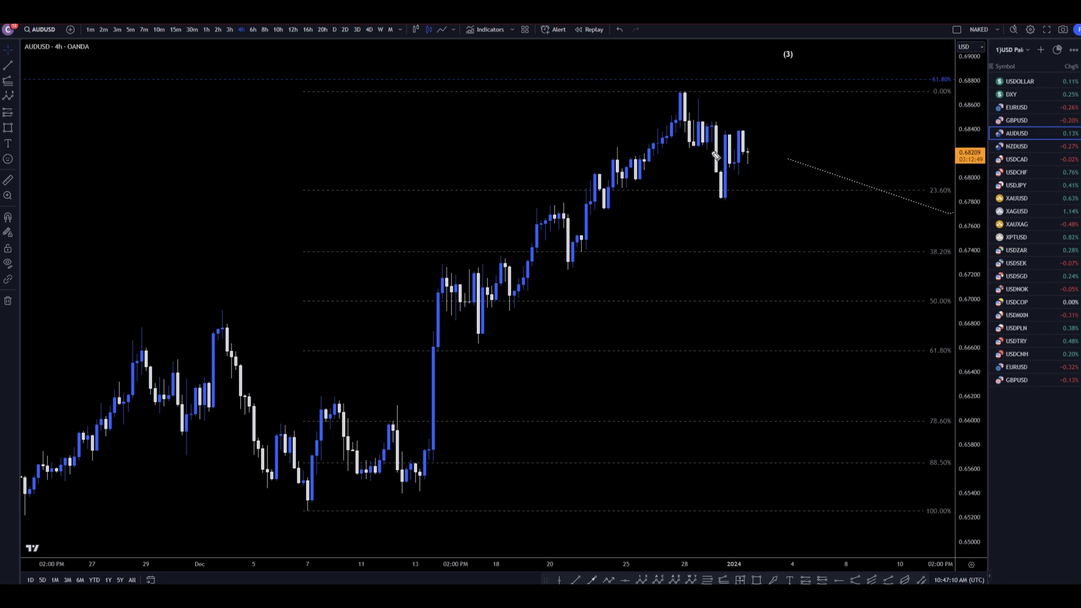
Project a dip to 38.2%-50% labelled 4 and a rally to 5, label 3, clear, then go 1-hour.
{"action": "mouse_move", "coordinate": [745, 146]}
{"action": "left_mouse_down"}
{"action": "mouse_move", "coordinate": [768, 152]}
{"action": "mouse_move", "coordinate": [825, 244]}
{"action": "mouse_move", "coordinate": [853, 263]}
{"action": "left_mouse_up"}
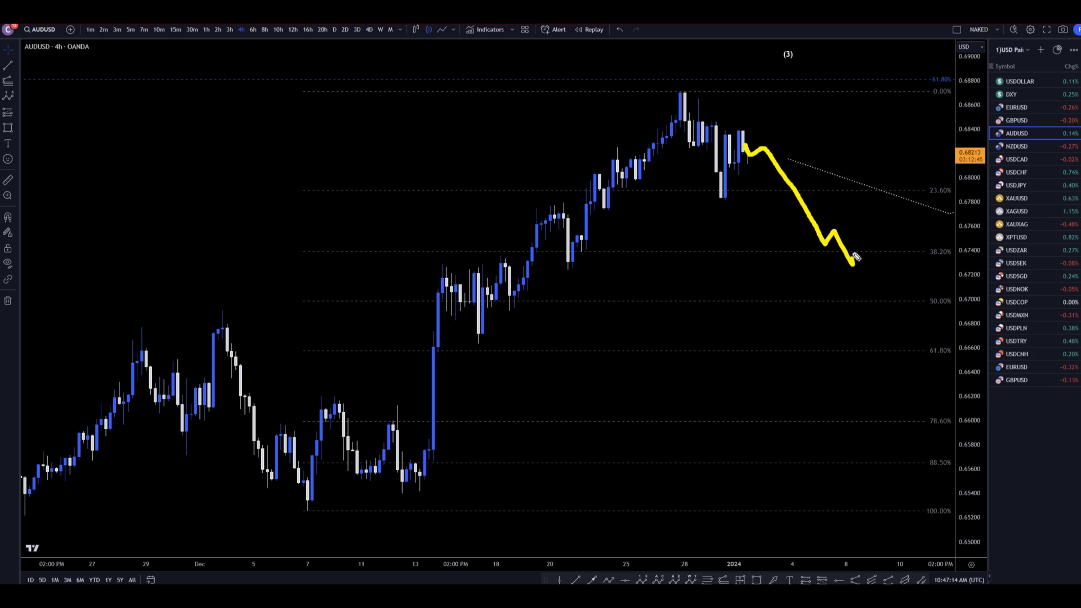
{"action": "mouse_move", "coordinate": [929, 238]}
{"action": "left_mouse_down"}
{"action": "mouse_move", "coordinate": [918, 261]}
{"action": "mouse_move", "coordinate": [940, 319]}
{"action": "left_mouse_up"}
{"action": "mouse_move", "coordinate": [850, 292]}
{"action": "left_mouse_down"}
{"action": "mouse_move", "coordinate": [864, 318]}
{"action": "mouse_move", "coordinate": [856, 352]}
{"action": "left_mouse_up"}
{"action": "left_click_drag", "start_coordinate": [856, 269], "coordinate": [904, 75]}
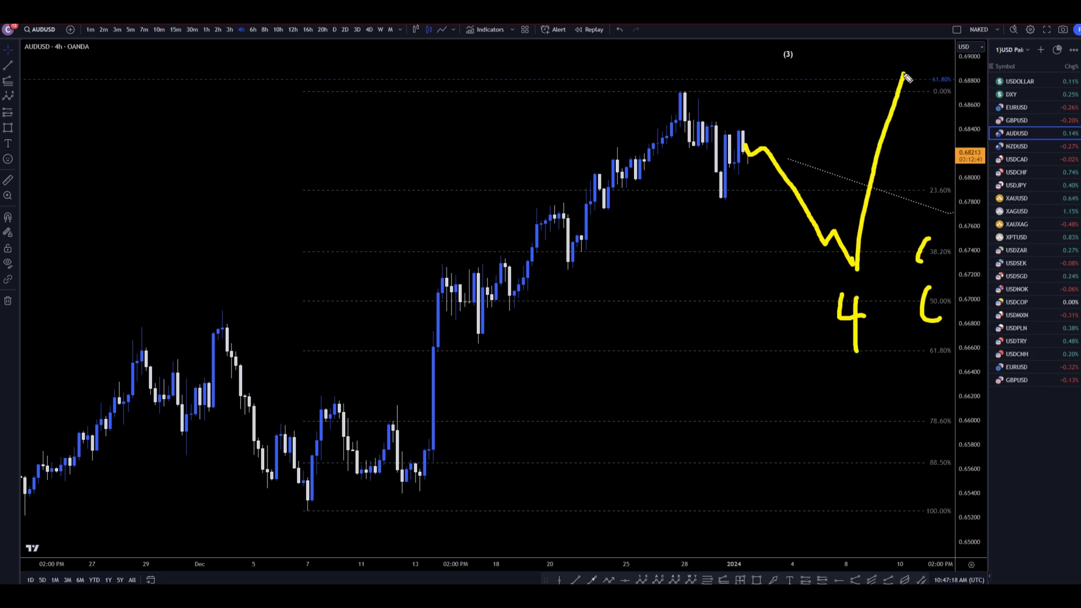
{"action": "mouse_move", "coordinate": [937, 43]}
{"action": "left_mouse_down"}
{"action": "mouse_move", "coordinate": [935, 57]}
{"action": "mouse_move", "coordinate": [898, 61]}
{"action": "left_mouse_up"}
{"action": "mouse_move", "coordinate": [646, 50]}
{"action": "left_mouse_down"}
{"action": "mouse_move", "coordinate": [675, 72]}
{"action": "mouse_move", "coordinate": [628, 83]}
{"action": "left_mouse_up"}
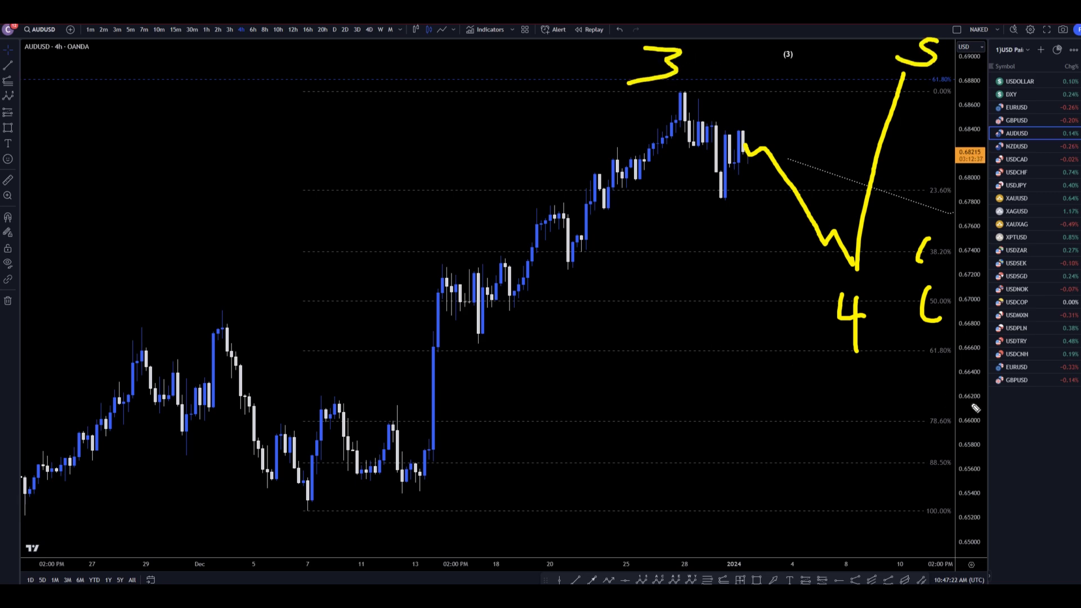
{"action": "key", "text": "Escape"}
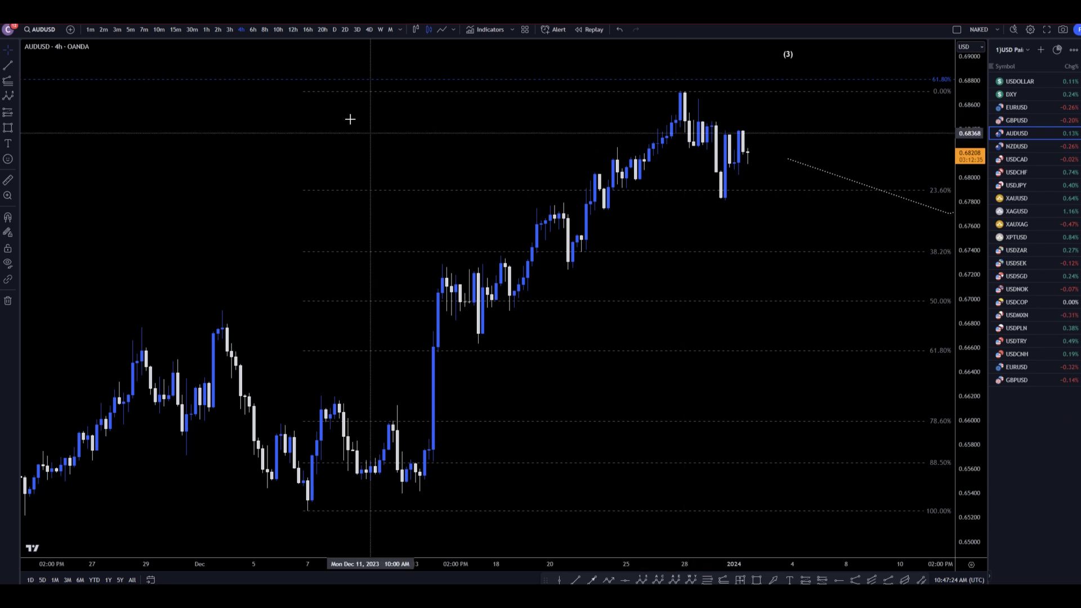
{"action": "left_click", "coordinate": [206, 29]}
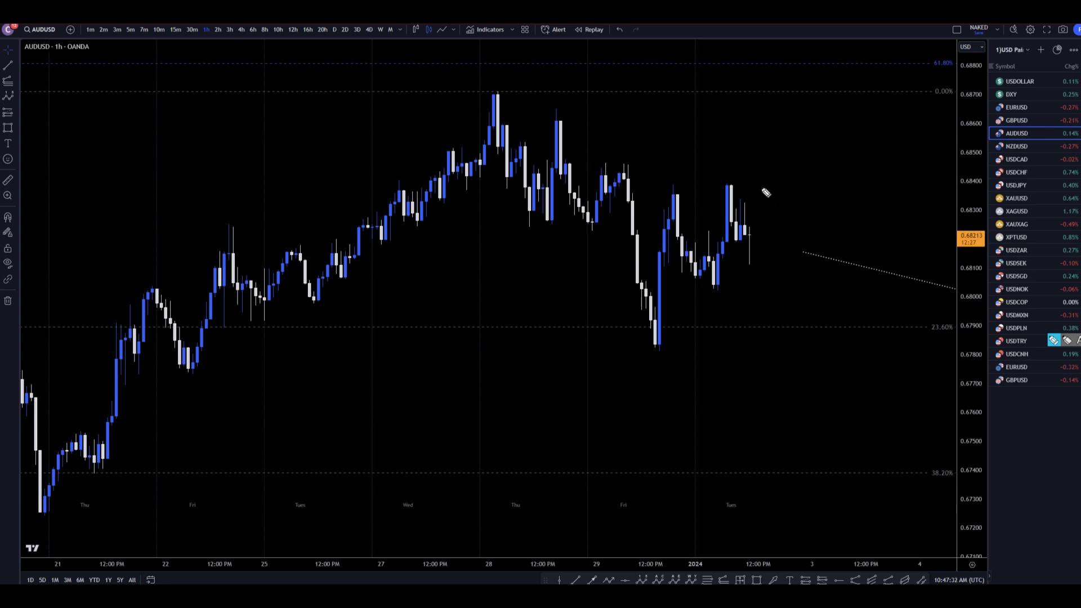
{"action": "left_click_drag", "start_coordinate": [752, 237], "coordinate": [785, 292]}
{"action": "left_click_drag", "start_coordinate": [712, 247], "coordinate": [843, 238]}
{"action": "left_click_drag", "start_coordinate": [747, 116], "coordinate": [752, 152]}
{"action": "left_click_drag", "start_coordinate": [785, 293], "coordinate": [921, 487]}
{"action": "mouse_move", "coordinate": [609, 411]}
{"action": "left_mouse_down"}
{"action": "mouse_move", "coordinate": [635, 358]}
{"action": "mouse_move", "coordinate": [643, 412]}
{"action": "mouse_move", "coordinate": [602, 394]}
{"action": "left_mouse_up"}
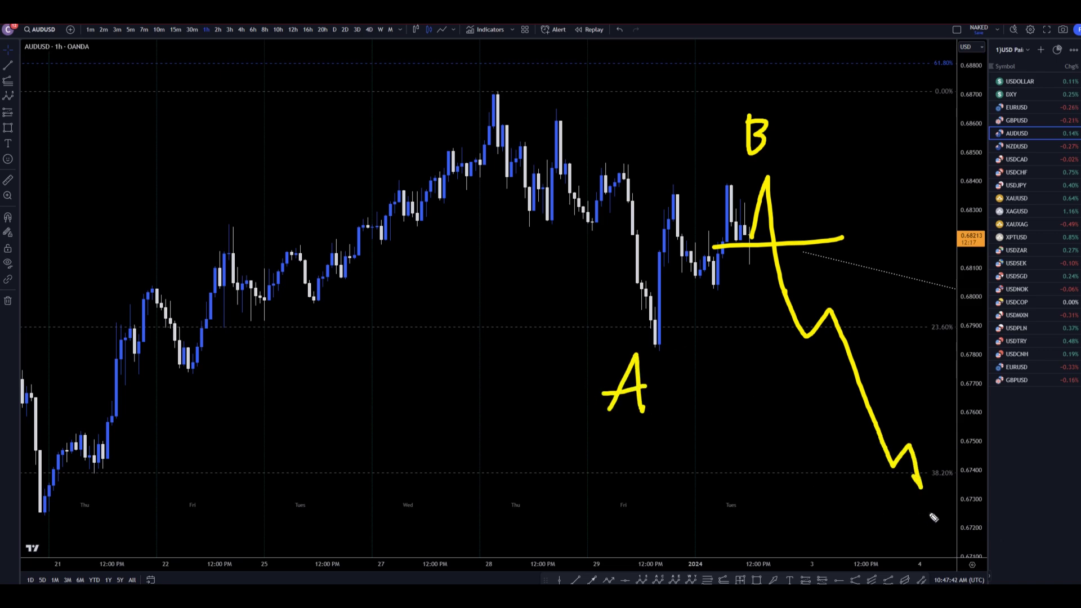
{"action": "left_click_drag", "start_coordinate": [935, 508], "coordinate": [948, 526]}
{"action": "mouse_move", "coordinate": [766, 439]}
{"action": "left_mouse_down"}
{"action": "mouse_move", "coordinate": [771, 464]}
{"action": "mouse_move", "coordinate": [791, 459]}
{"action": "mouse_move", "coordinate": [784, 495]}
{"action": "left_mouse_up"}
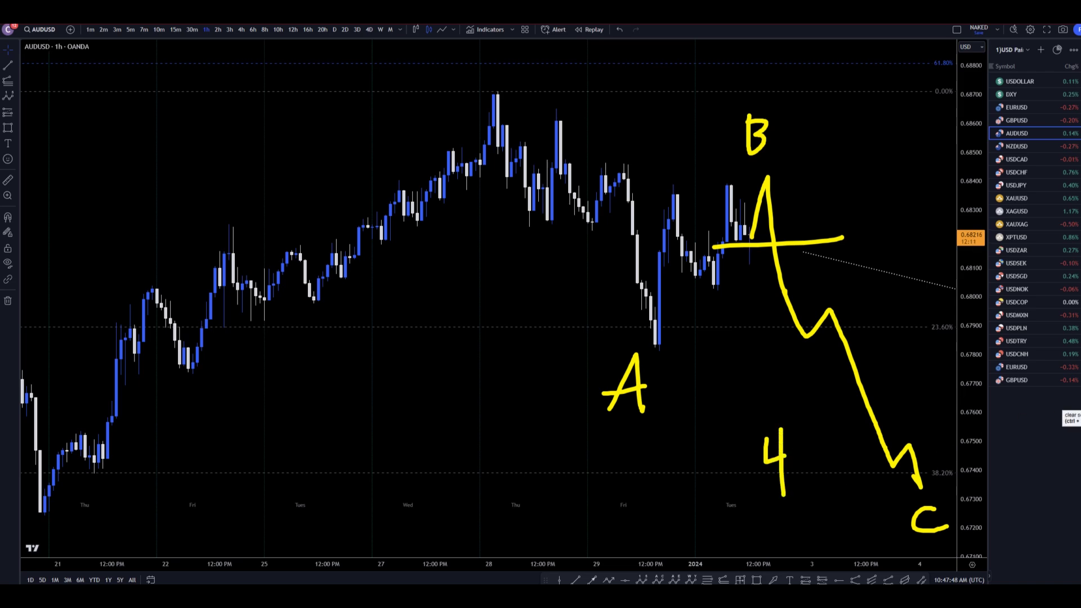
{"action": "left_click", "coordinate": [1074, 419]}
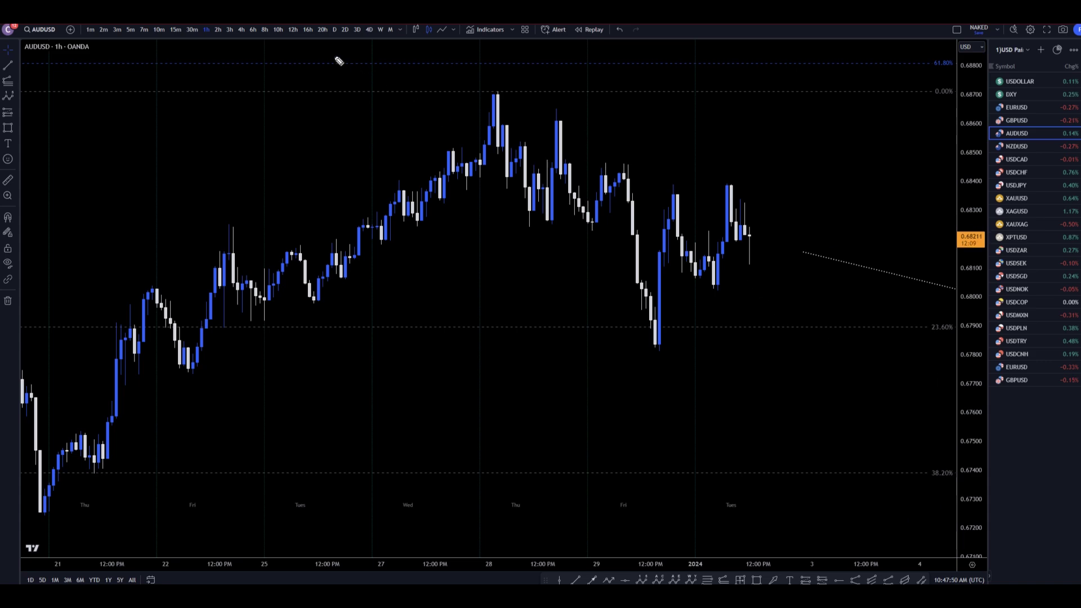
Underline the chart timeframes and sketch an upward zigzag from the last candle.
{"action": "left_click_drag", "start_coordinate": [400, 46], "coordinate": [231, 41]}
{"action": "mouse_move", "coordinate": [753, 236]}
{"action": "left_mouse_down"}
{"action": "mouse_move", "coordinate": [760, 181]}
{"action": "mouse_move", "coordinate": [824, 69]}
{"action": "left_mouse_up"}
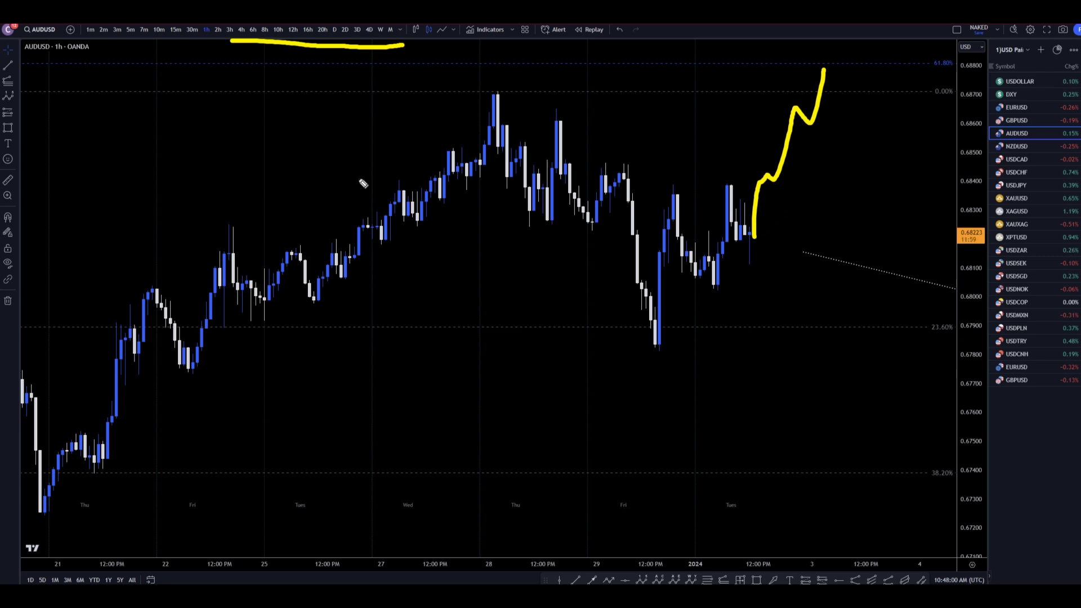
{"action": "mouse_move", "coordinate": [206, 40]}
{"action": "left_mouse_down"}
{"action": "mouse_move", "coordinate": [207, 50]}
{"action": "mouse_move", "coordinate": [164, 64]}
{"action": "mouse_move", "coordinate": [120, 59]}
{"action": "left_mouse_up"}
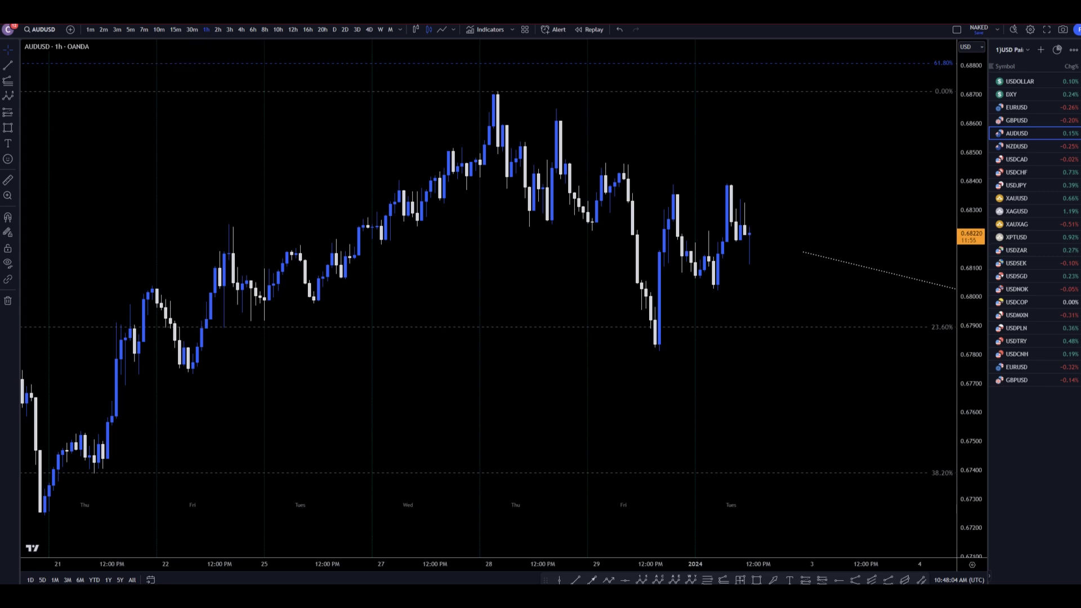
Draw a crossed small peak, then a zigzag decline to the 38.2% level labelled 4.
{"action": "mouse_move", "coordinate": [753, 240]}
{"action": "left_mouse_down"}
{"action": "mouse_move", "coordinate": [757, 185]}
{"action": "mouse_move", "coordinate": [793, 276]}
{"action": "left_mouse_up"}
{"action": "left_click_drag", "start_coordinate": [712, 241], "coordinate": [856, 226]}
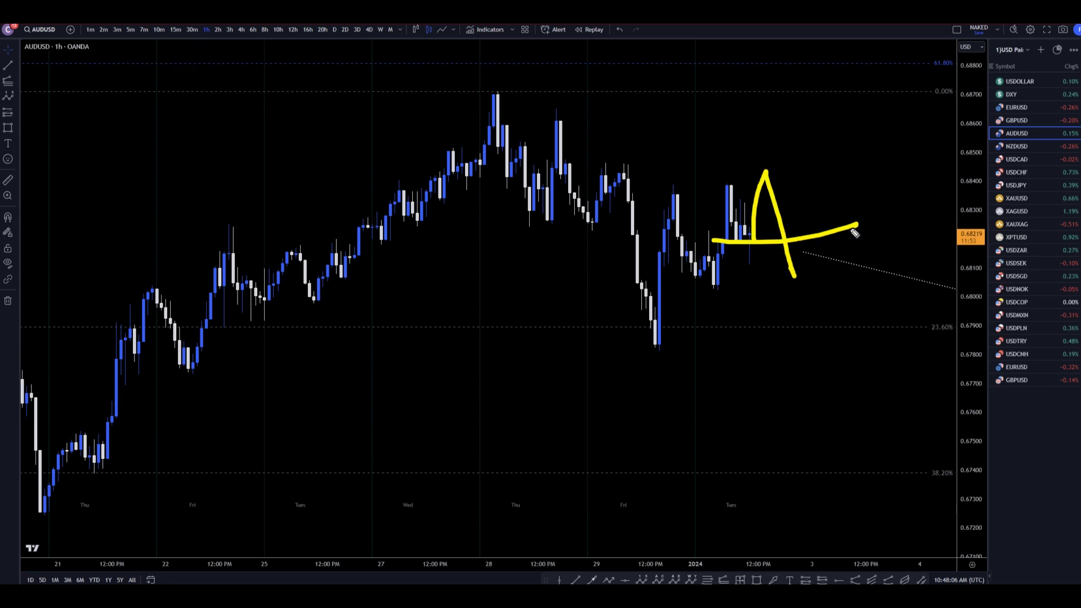
{"action": "mouse_move", "coordinate": [792, 275]}
{"action": "left_mouse_down"}
{"action": "mouse_move", "coordinate": [840, 277]}
{"action": "mouse_move", "coordinate": [910, 475]}
{"action": "mouse_move", "coordinate": [934, 496]}
{"action": "left_mouse_up"}
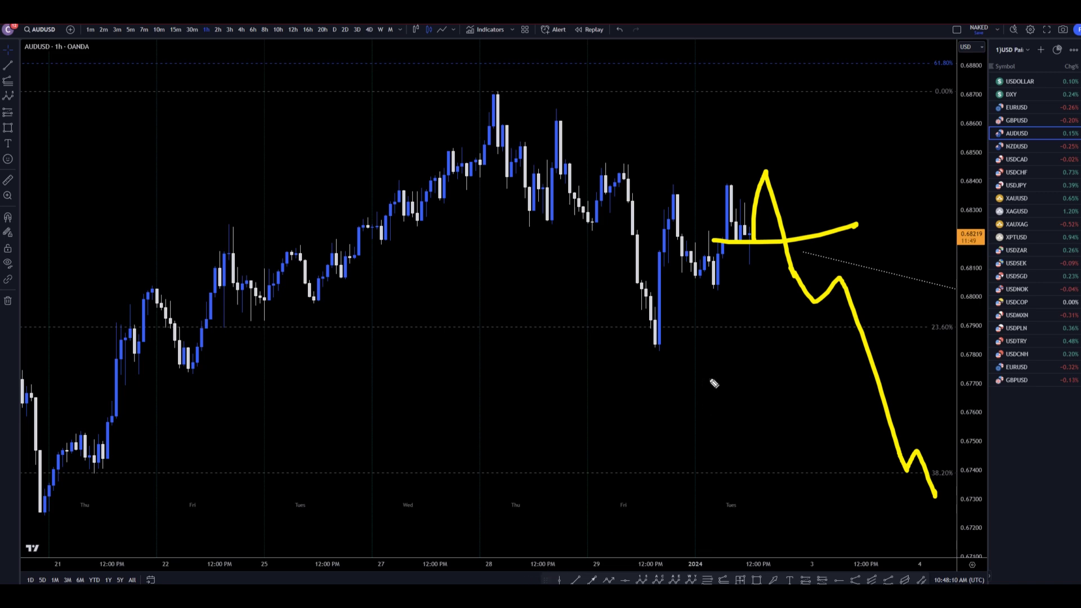
{"action": "mouse_move", "coordinate": [788, 436]}
{"action": "left_mouse_down"}
{"action": "mouse_move", "coordinate": [785, 458]}
{"action": "mouse_move", "coordinate": [811, 456]}
{"action": "mouse_move", "coordinate": [808, 479]}
{"action": "left_mouse_up"}
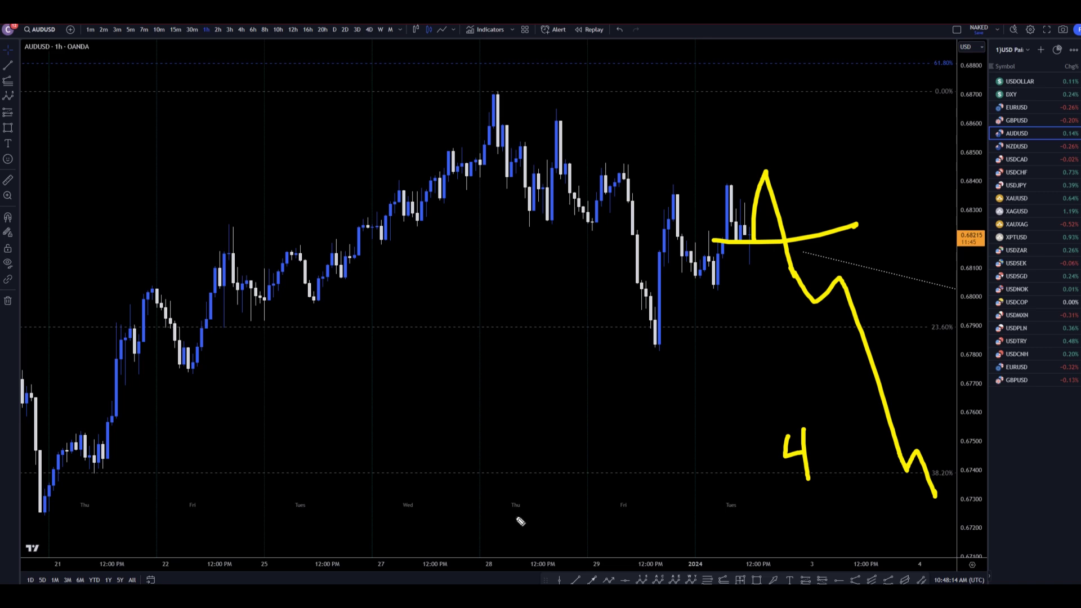